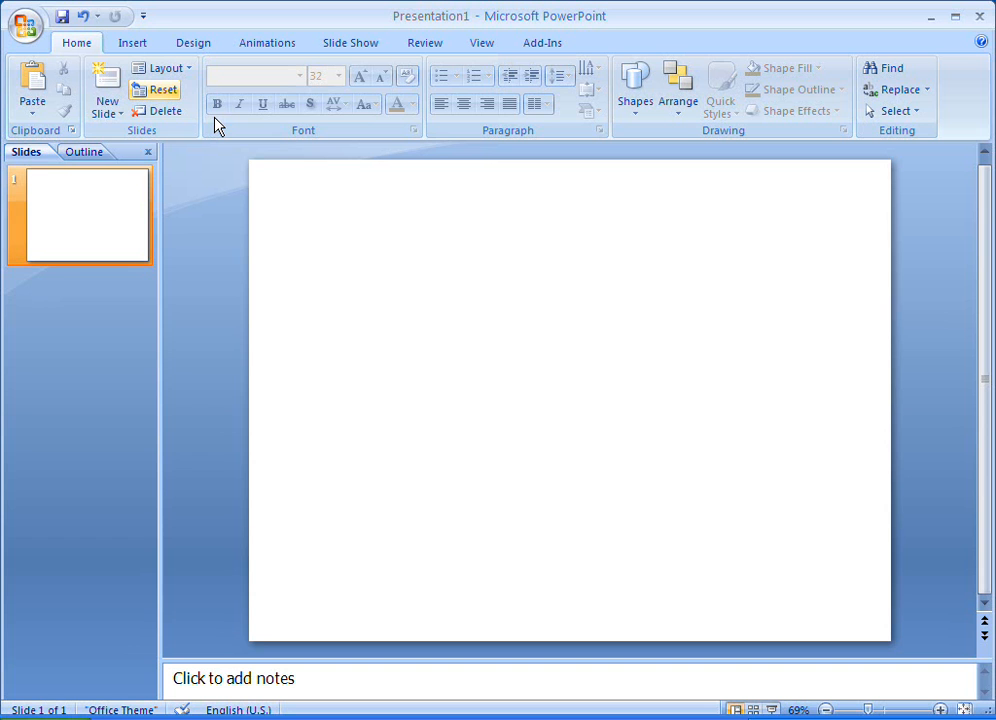
- Choose the Basic Radial layout from the Relationship category of the SmartArt gallery
{"action": "left_click", "coordinate": [132, 47]}
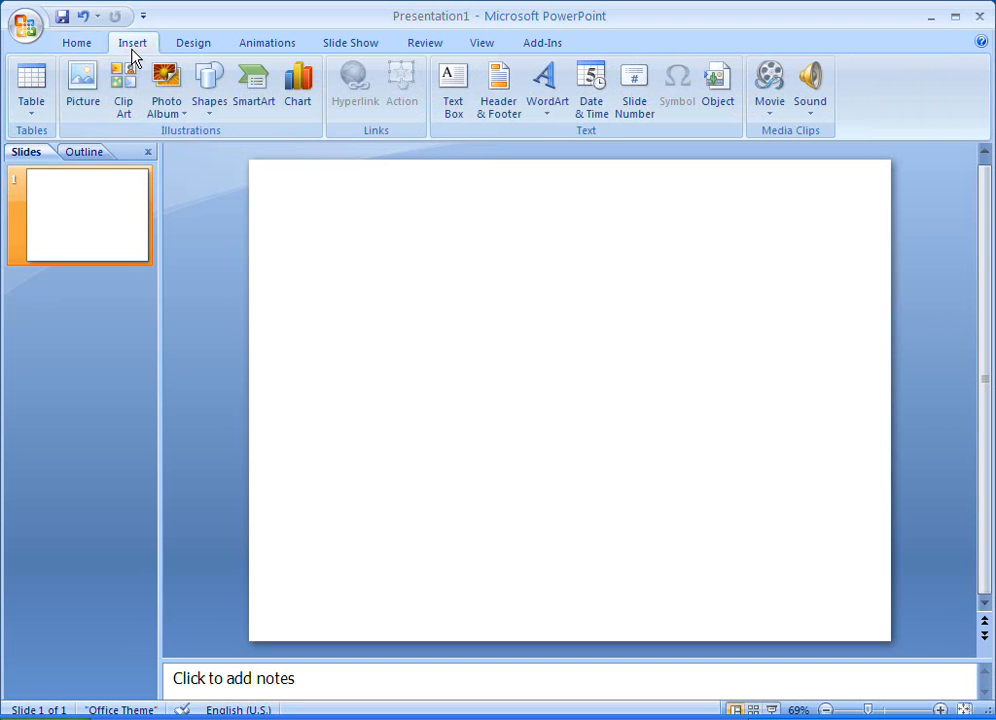
{"action": "left_click", "coordinate": [254, 90]}
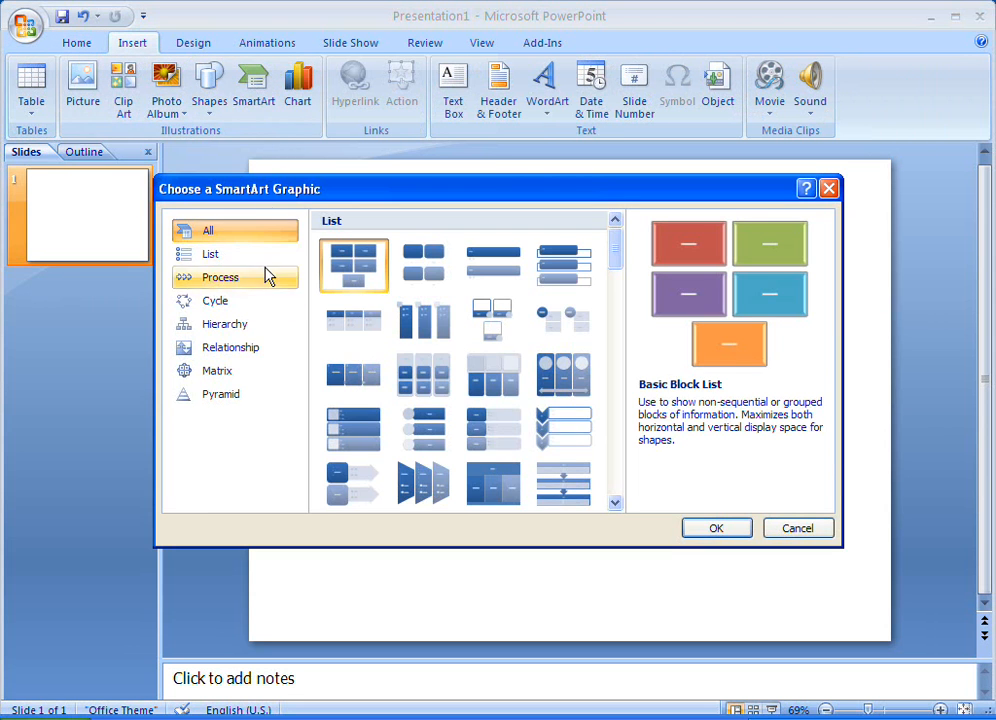
{"action": "left_click", "coordinate": [240, 347]}
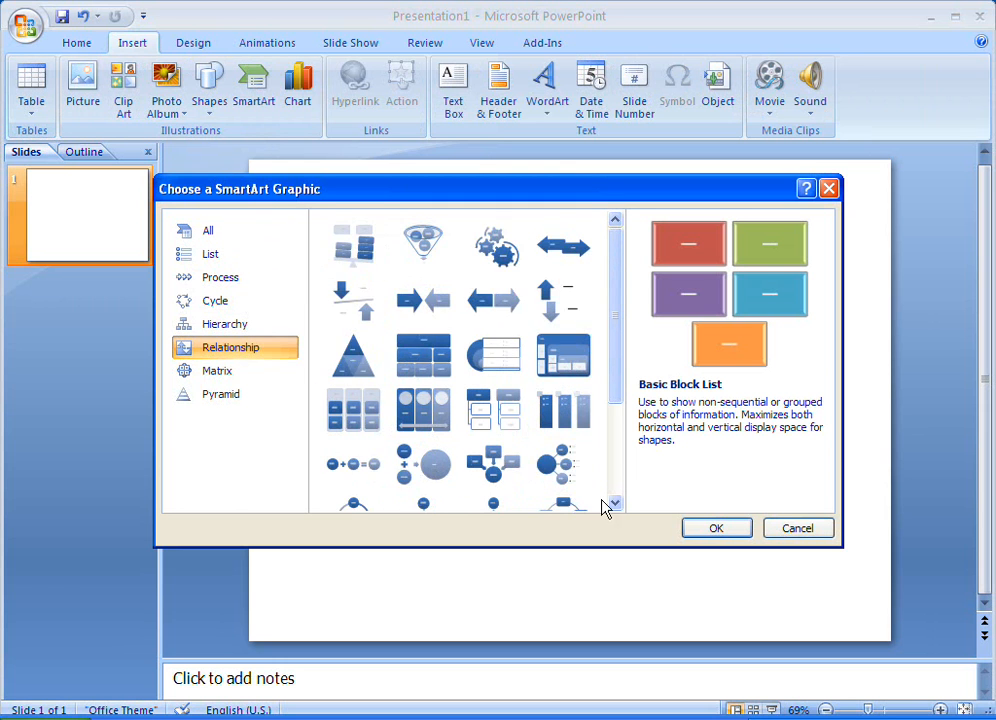
{"action": "left_click", "coordinate": [614, 503]}
{"action": "left_click", "coordinate": [438, 474]}
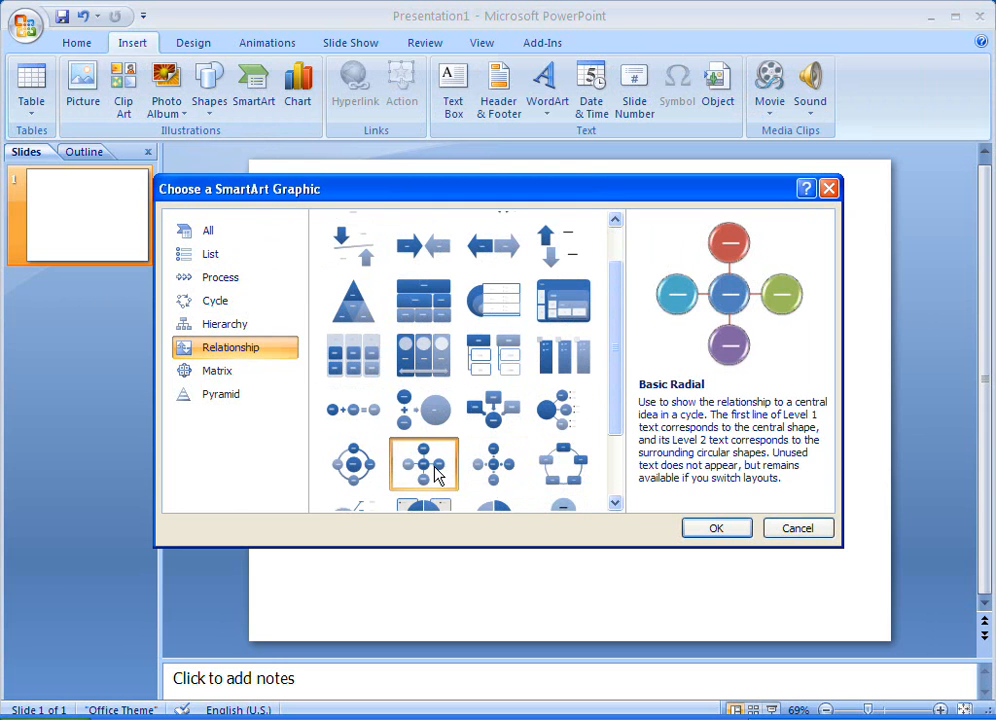
- Insert the diagram, move it to the upper left and enlarge it to fill most of the slide
{"action": "left_click", "coordinate": [703, 528]}
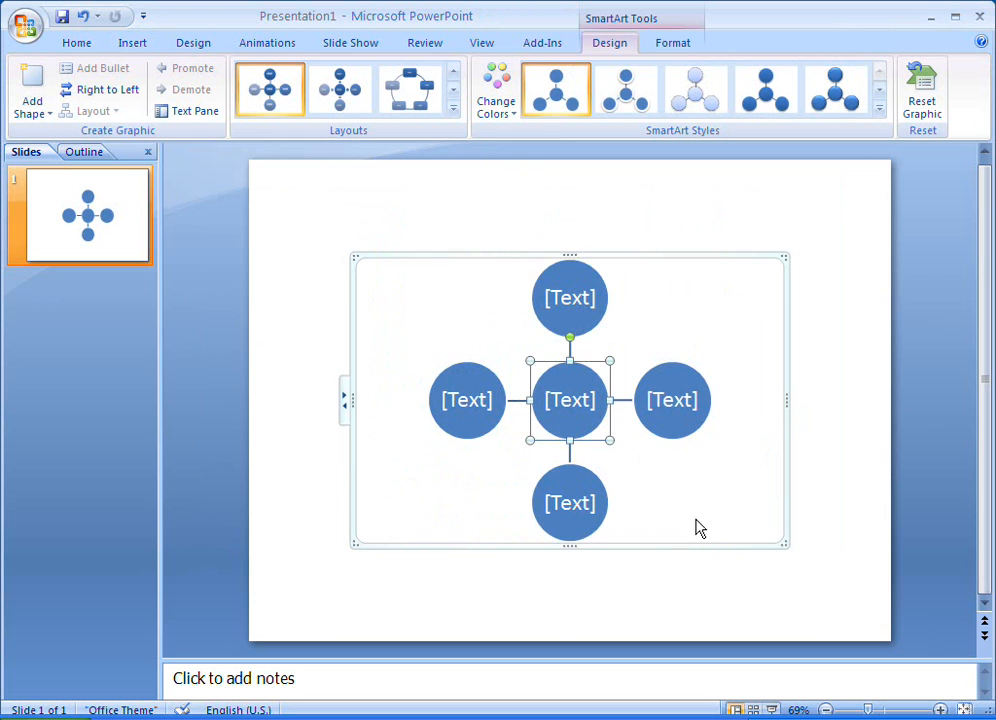
{"action": "left_click_drag", "start_coordinate": [449, 253], "coordinate": [389, 199]}
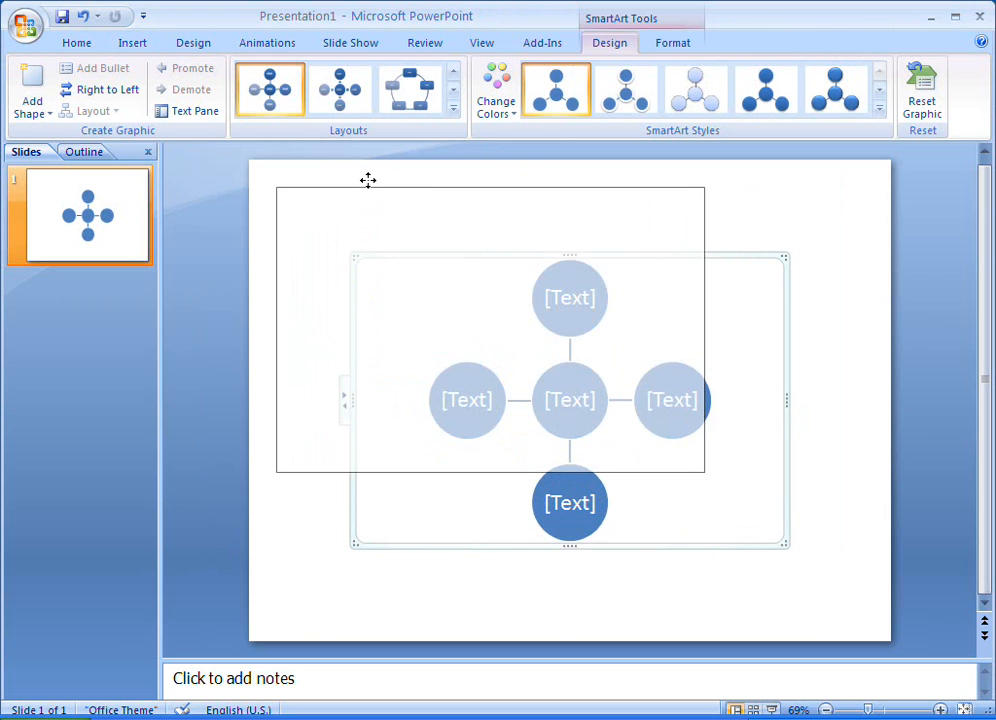
{"action": "left_click_drag", "start_coordinate": [698, 467], "coordinate": [853, 613]}
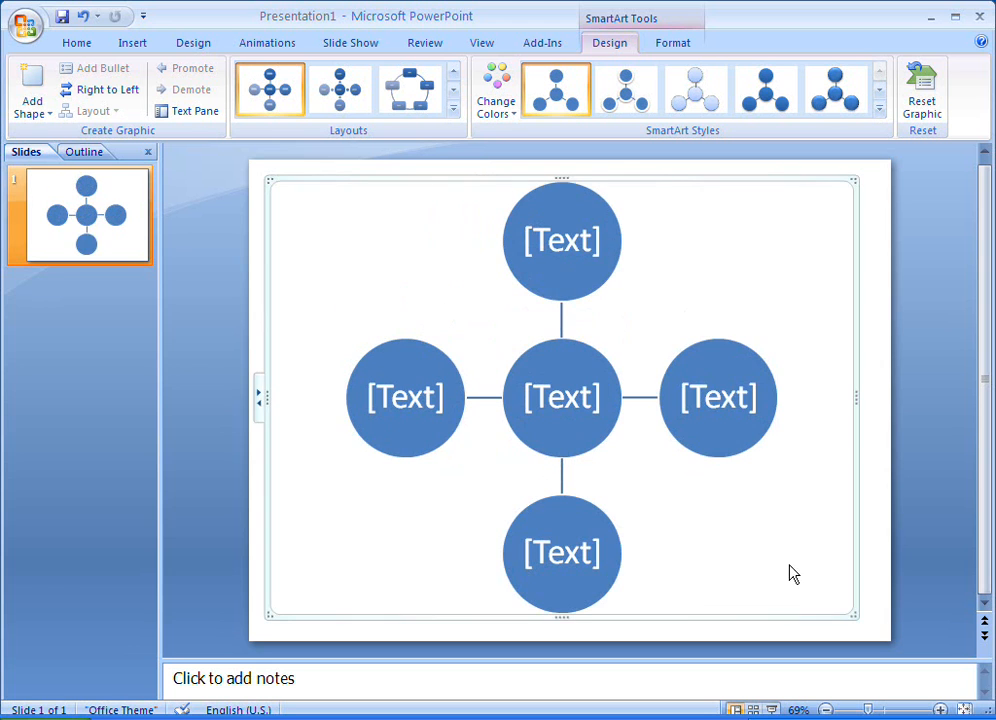
- Enter 'Theater Production' for the centre and Cast, Lighting, Wardrobe, Scene shifters for the outer circles
{"action": "left_click", "coordinate": [260, 398]}
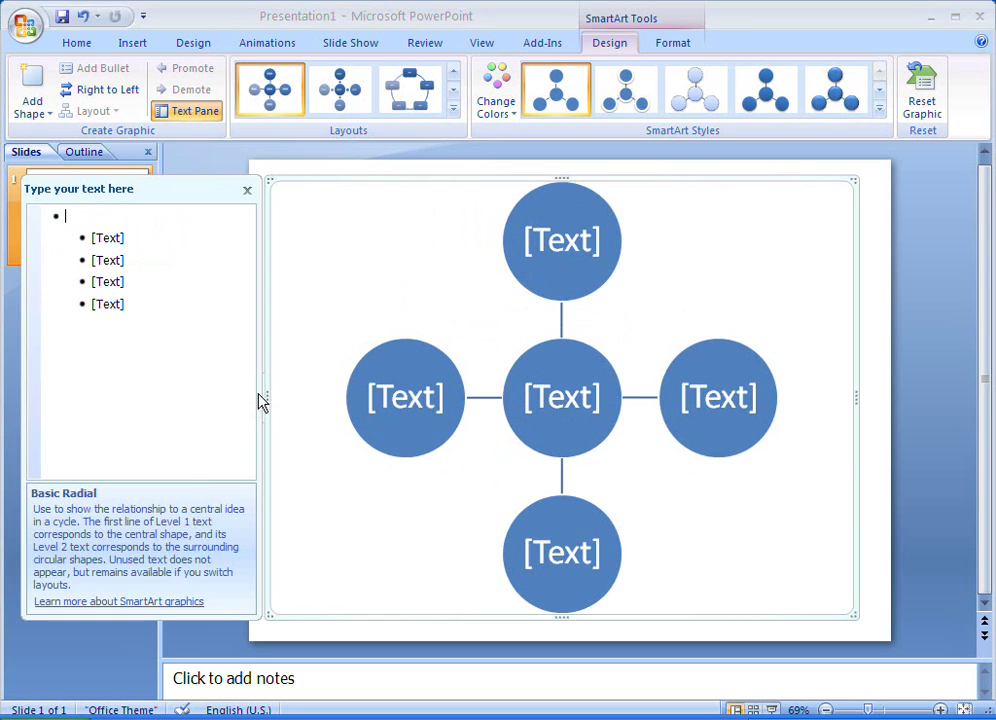
{"action": "left_click", "coordinate": [130, 215]}
{"action": "type", "text": "Thea"}
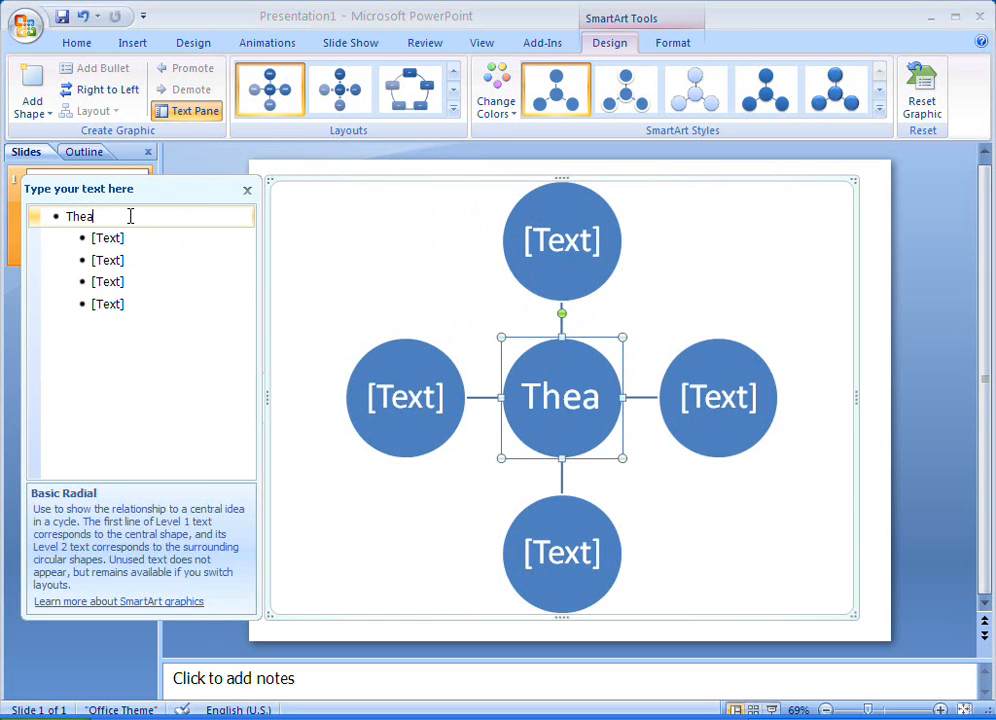
{"action": "type", "text": "ter Produ"}
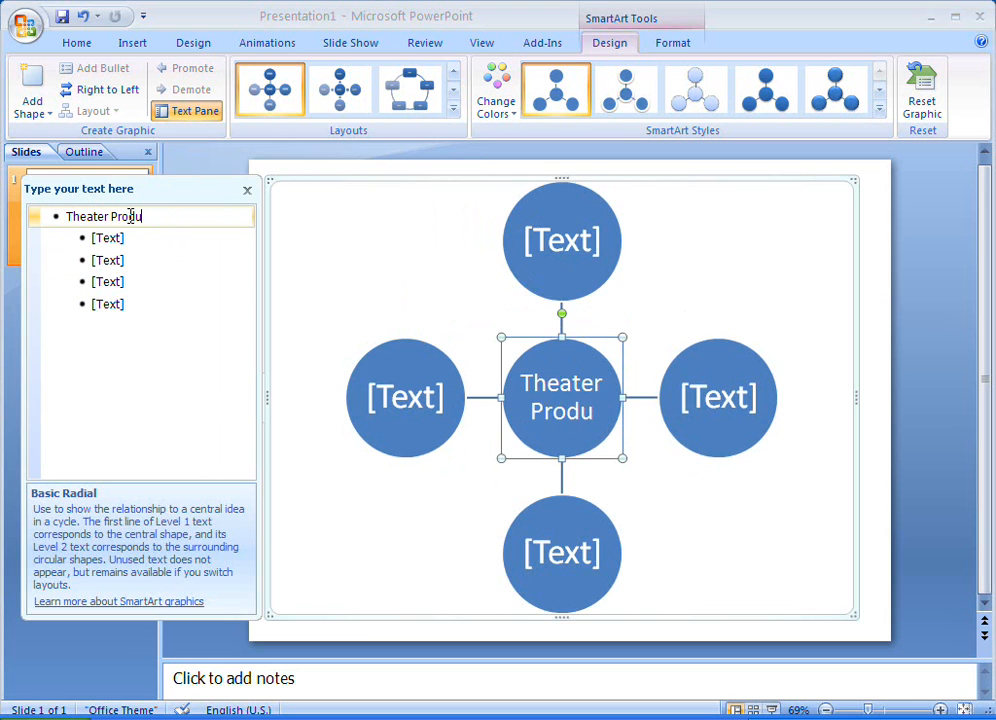
{"action": "type", "text": "ction"}
{"action": "key", "text": "Down"}
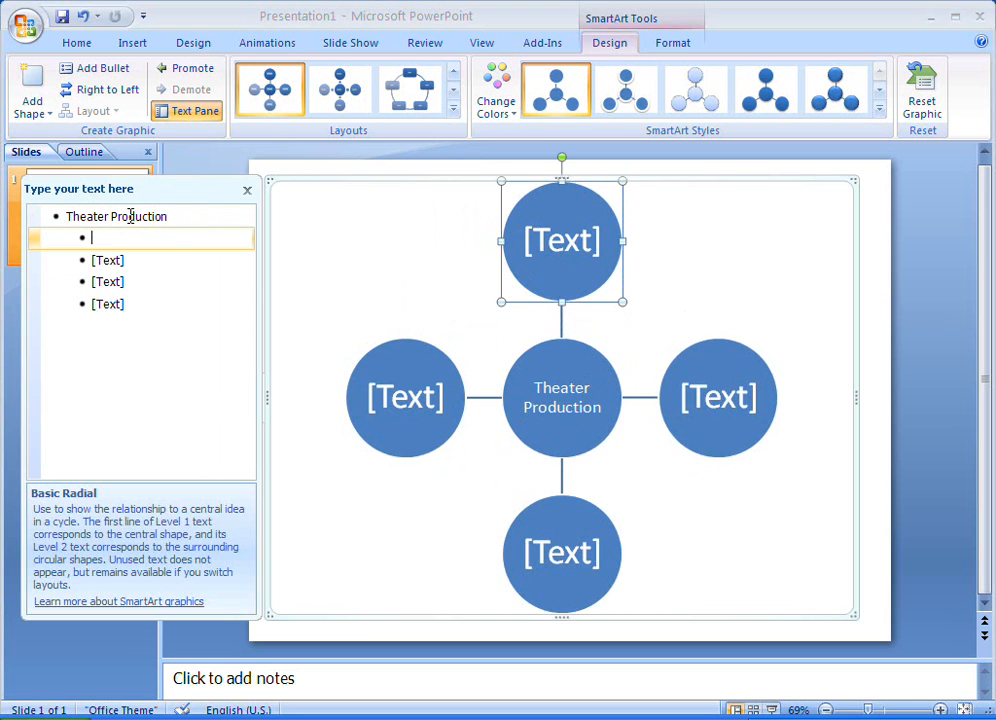
{"action": "type", "text": "Ca"}
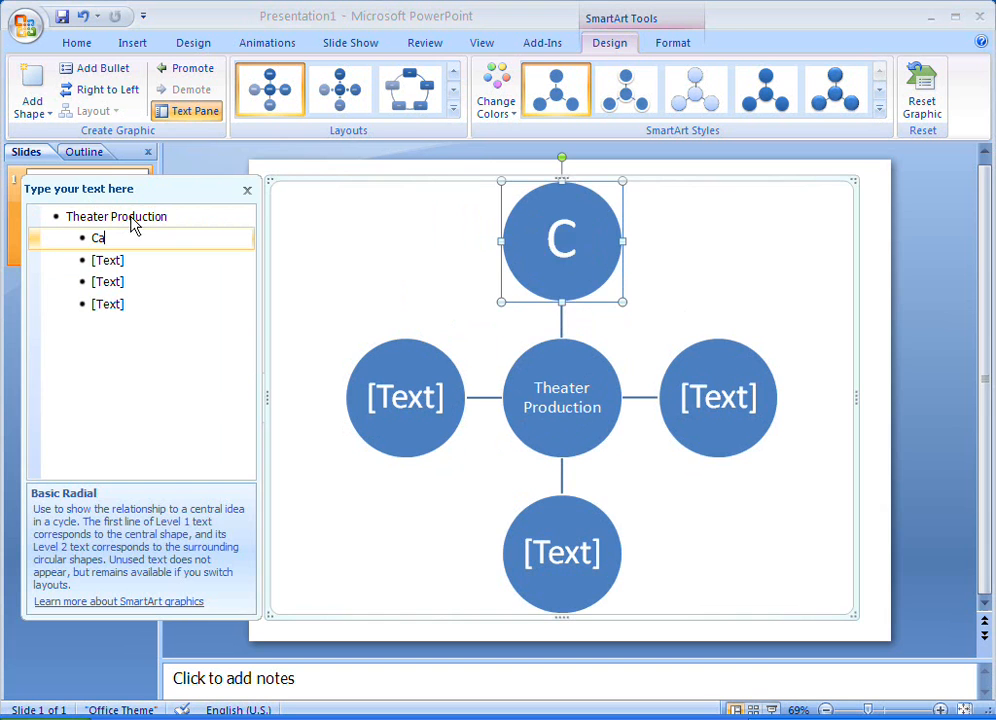
{"action": "type", "text": "st"}
{"action": "key", "text": "Down"}
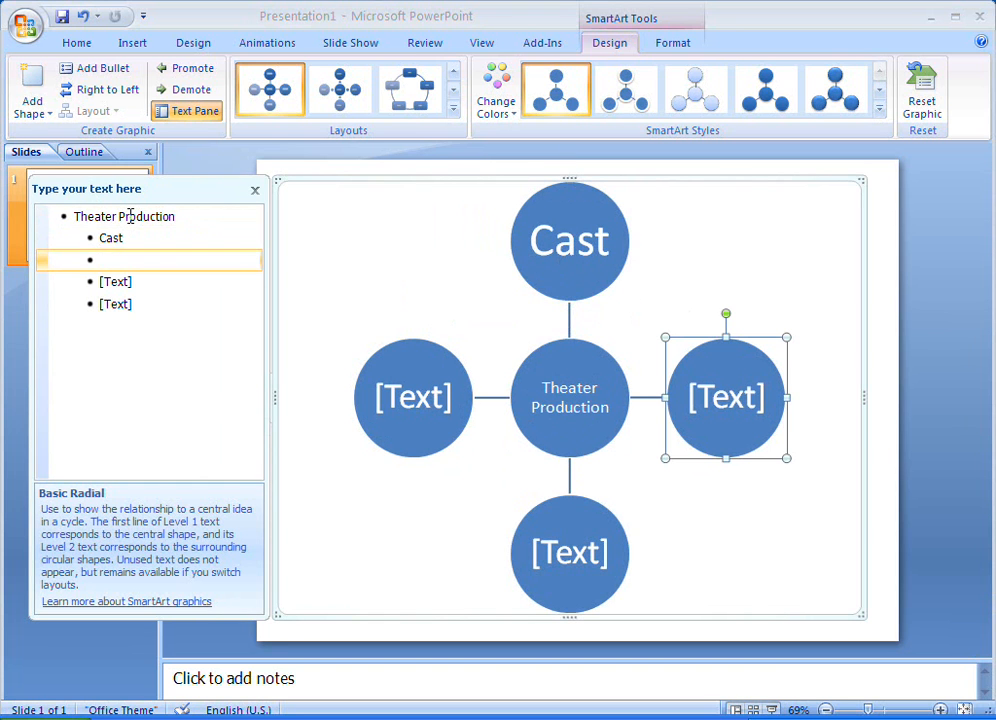
{"action": "type", "text": "Lighting"}
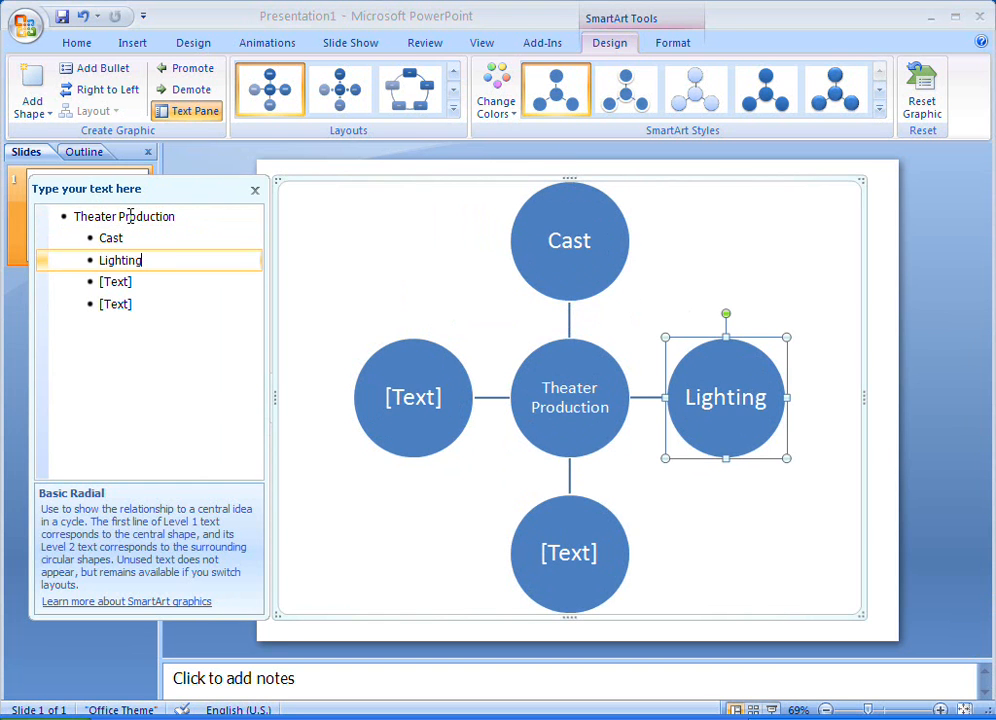
{"action": "key", "text": "Down"}
{"action": "type", "text": "War"}
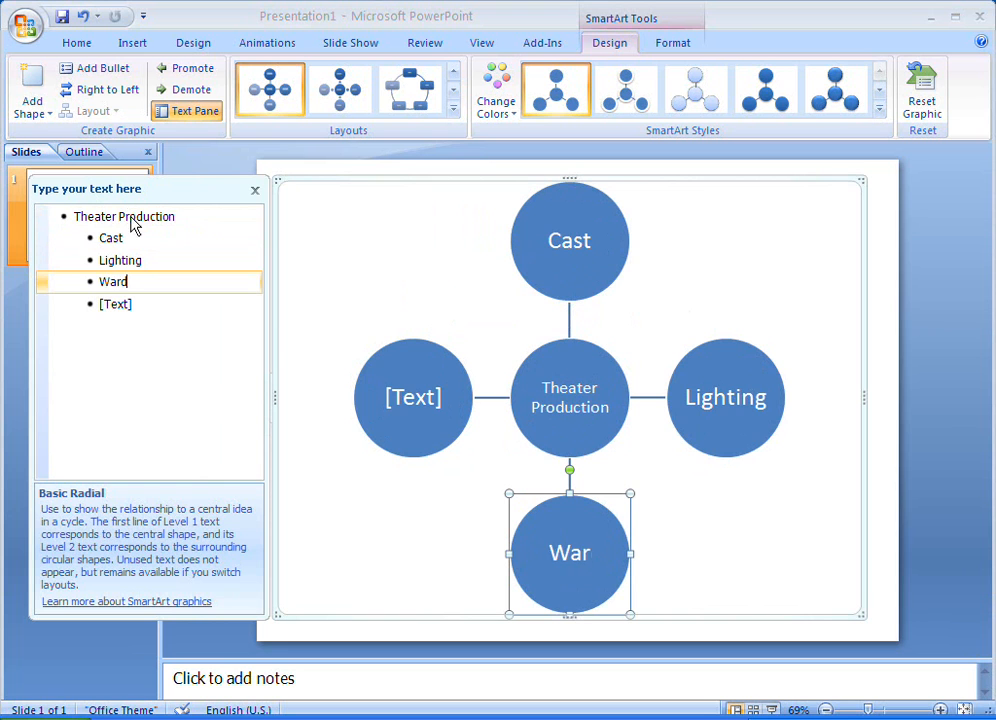
{"action": "type", "text": "drobe"}
{"action": "key", "text": "Down"}
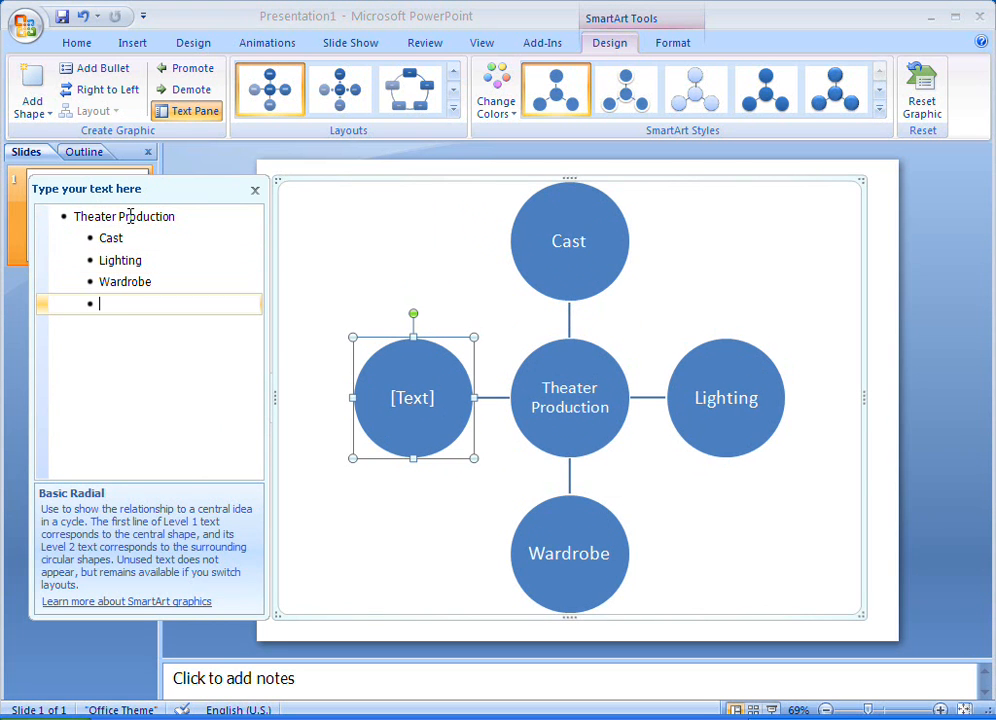
{"action": "type", "text": "Scene"}
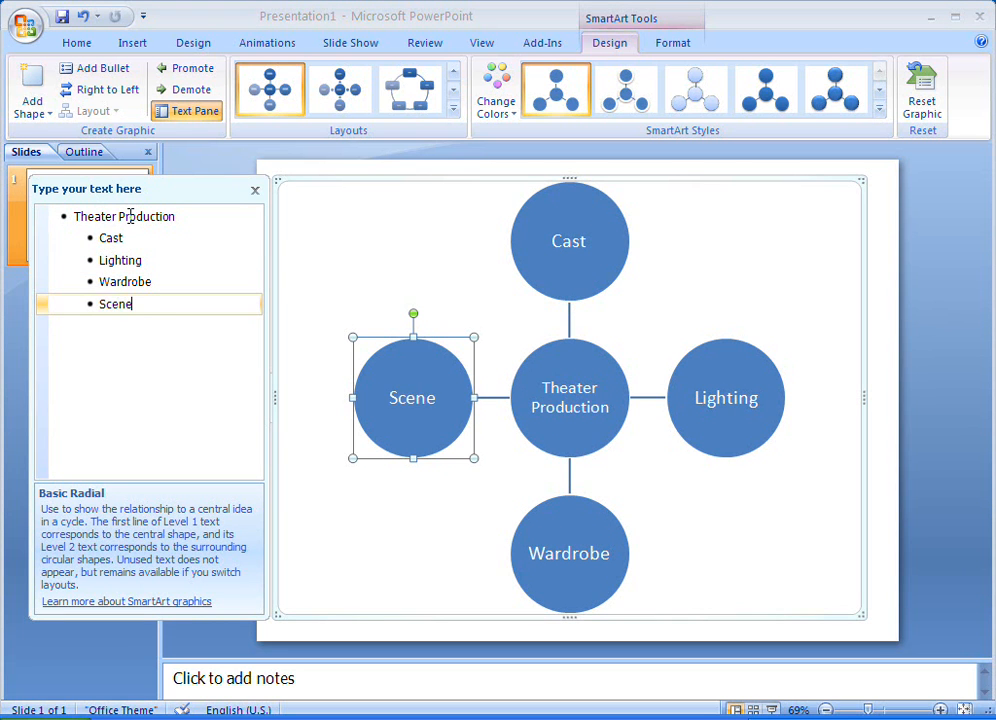
{"action": "type", "text": " shifter"}
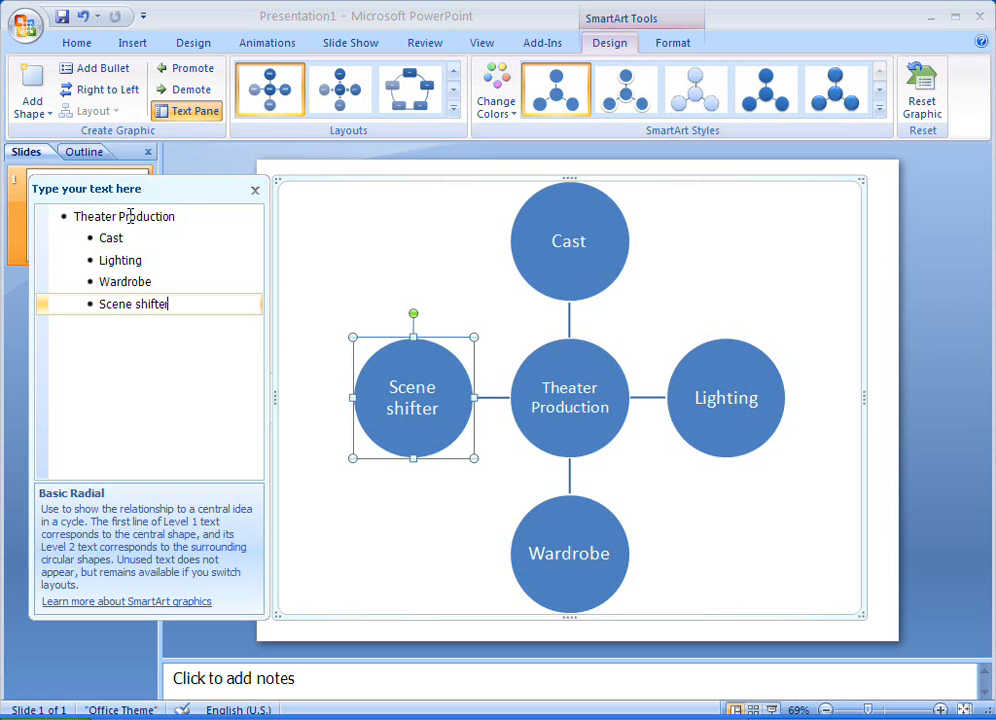
{"action": "type", "text": "s"}
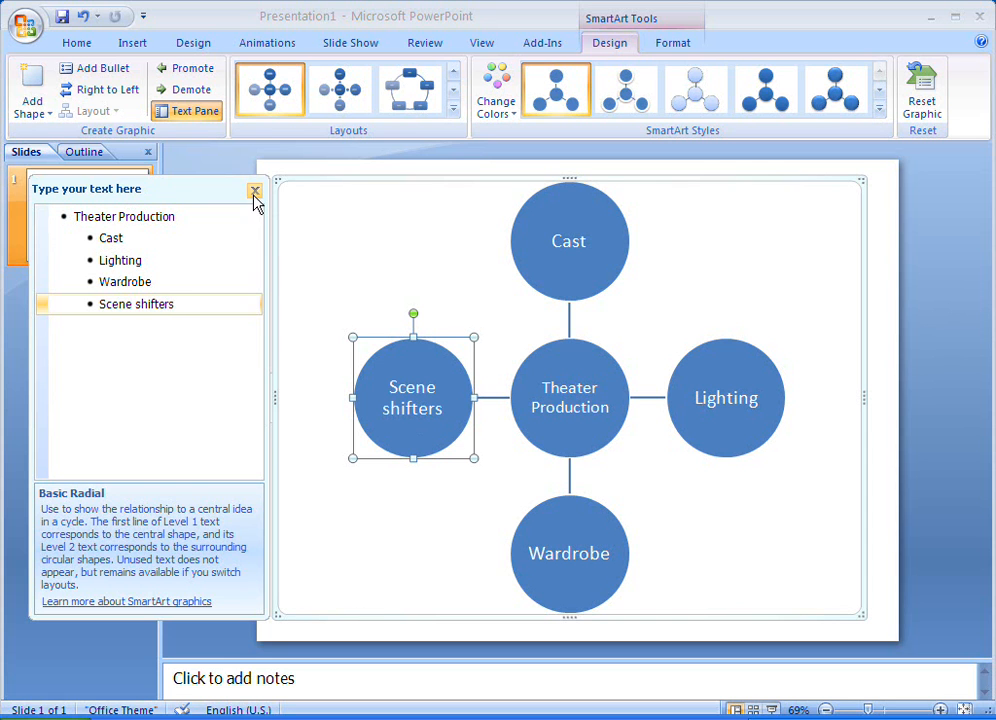
- Close the Text Pane and make the central Theater Production circle larger via Format > Larger
{"action": "left_click", "coordinate": [254, 190]}
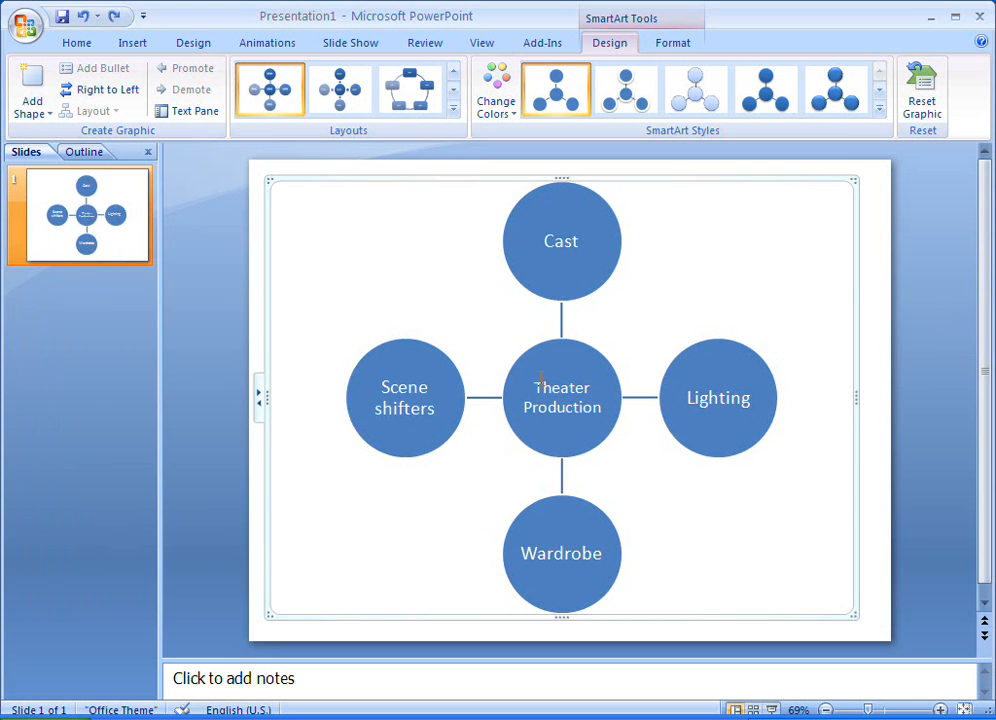
{"action": "left_click", "coordinate": [562, 390]}
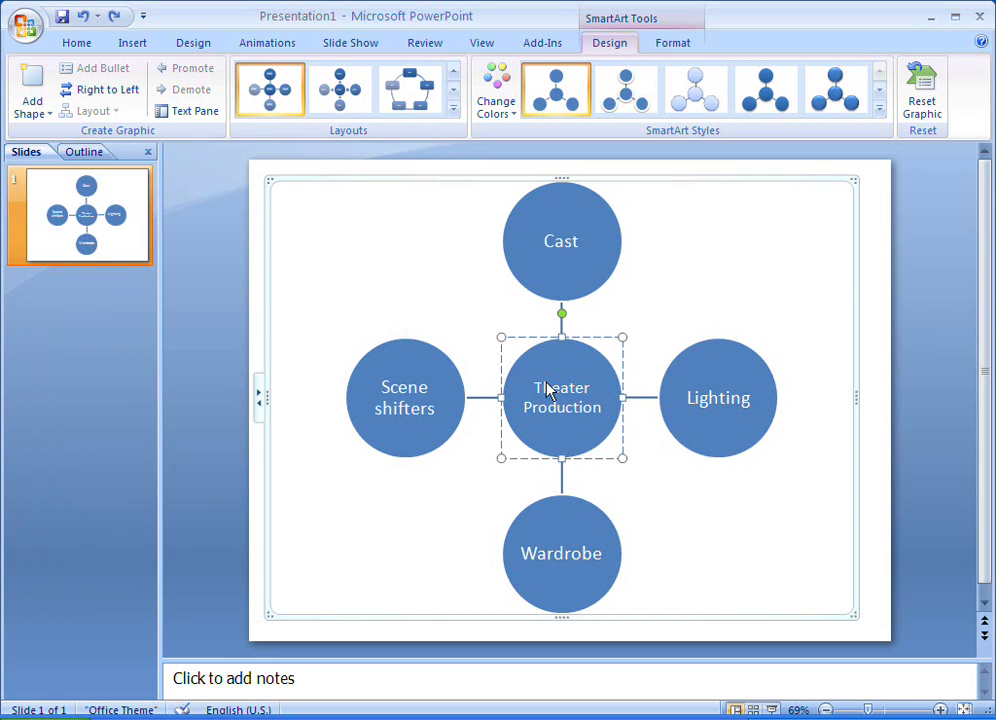
{"action": "left_click", "coordinate": [662, 45]}
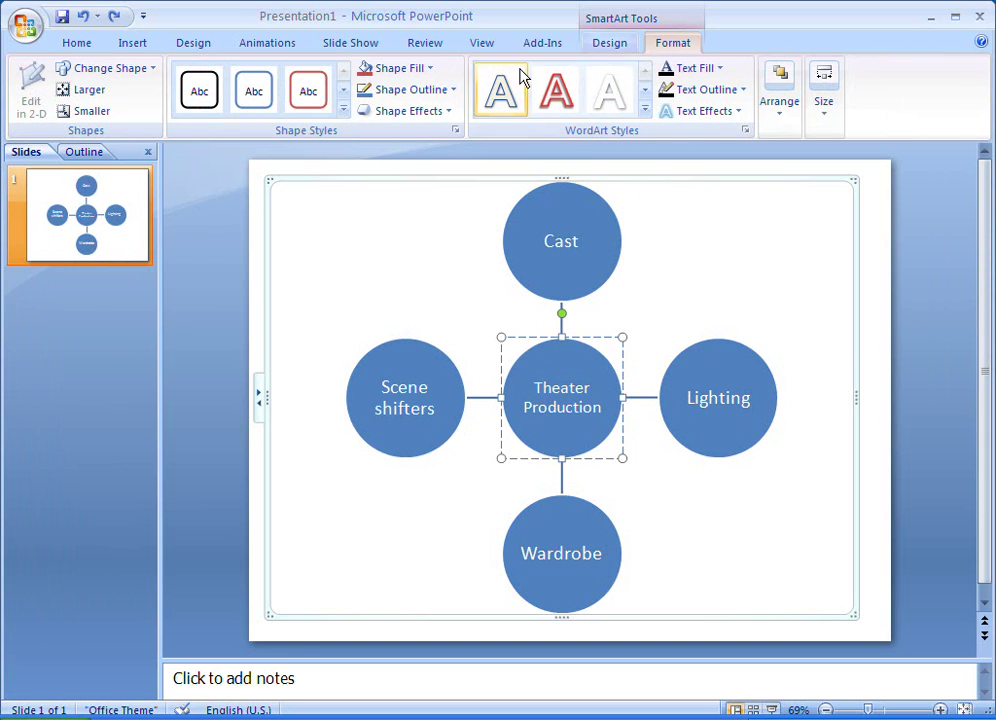
{"action": "left_click", "coordinate": [88, 91]}
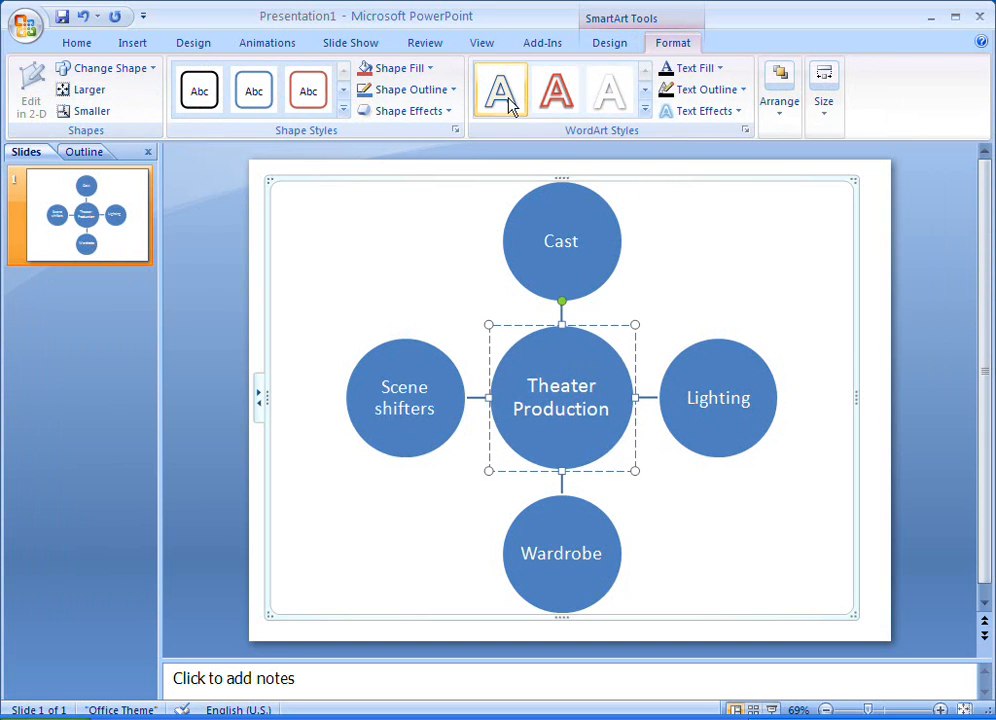
{"action": "left_click", "coordinate": [603, 46]}
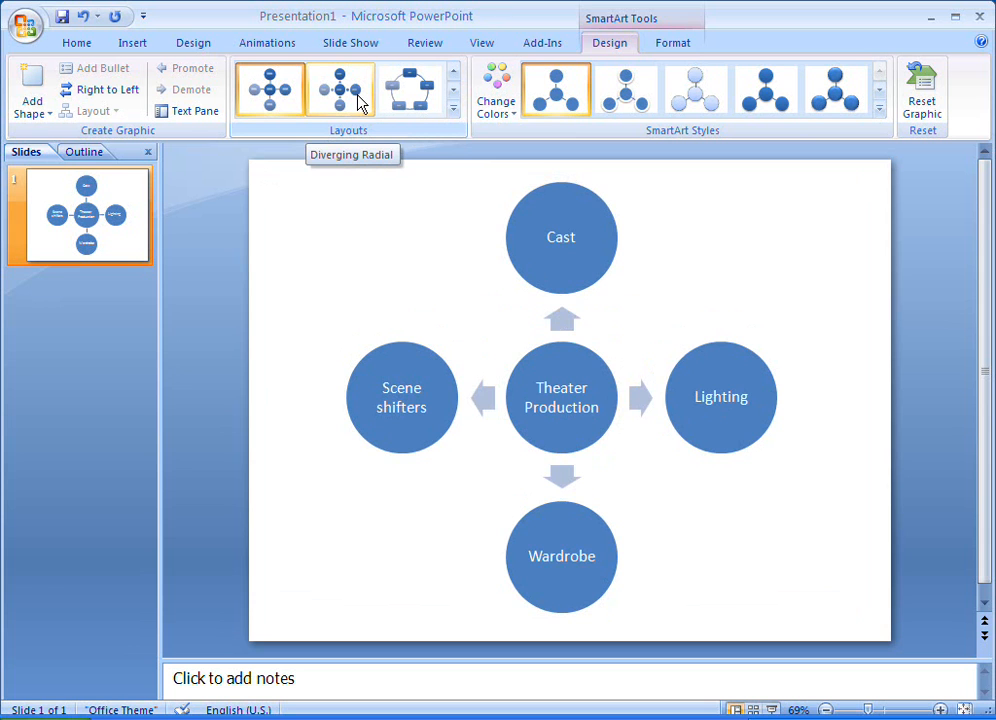
- Apply a Colorful colour scheme and a shaded SmartArt style, then deselect the finished diagram
{"action": "left_click", "coordinate": [503, 108]}
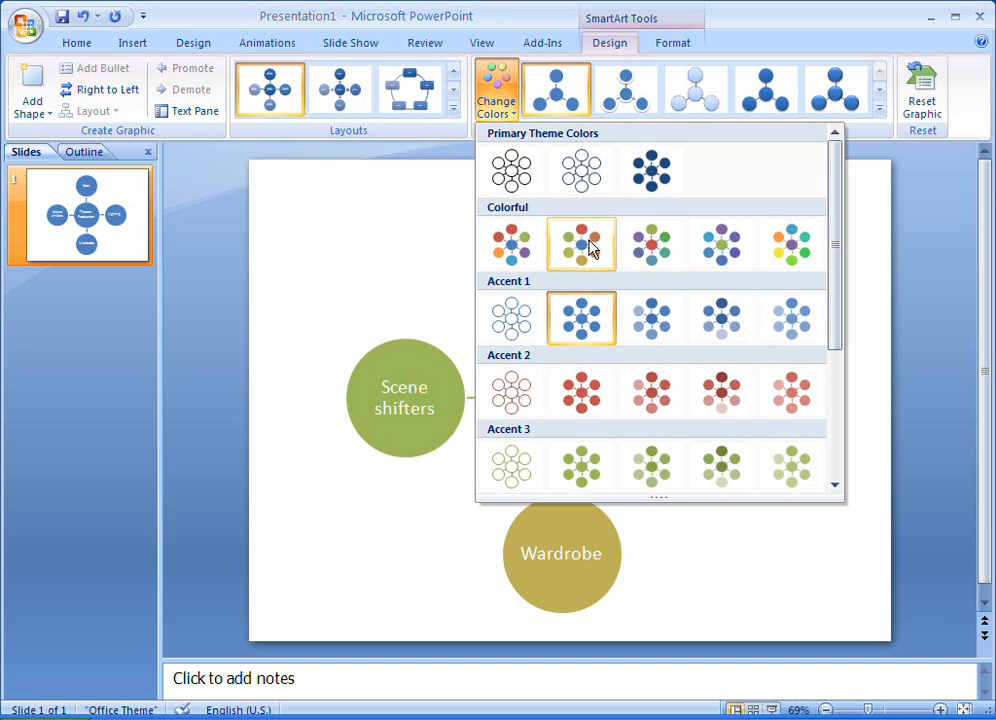
{"action": "left_click", "coordinate": [707, 248]}
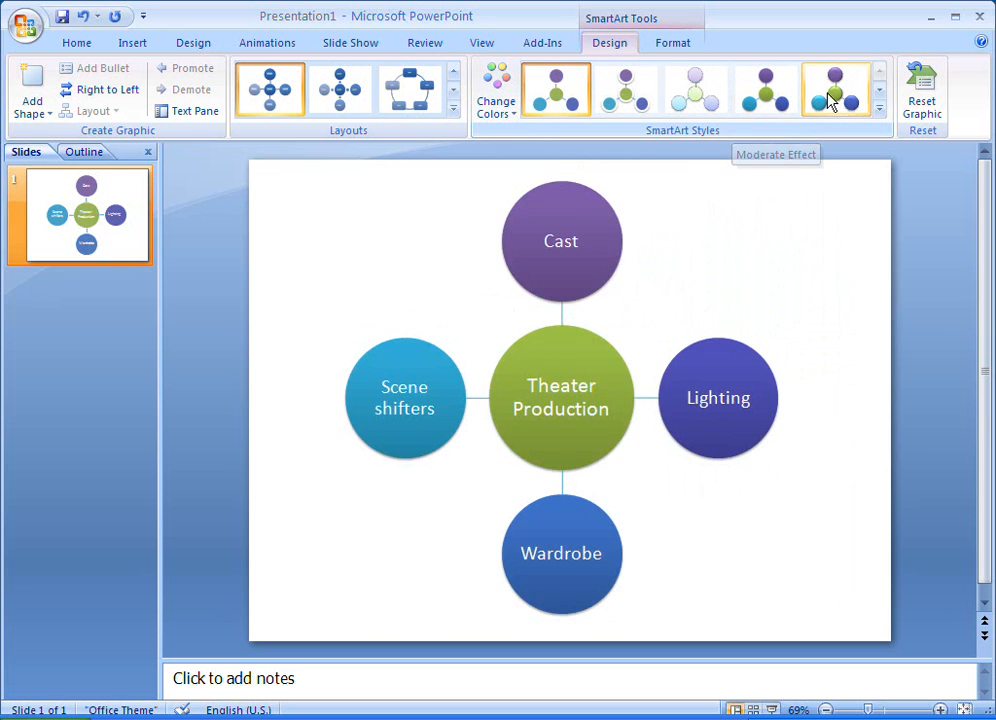
{"action": "left_click", "coordinate": [879, 108]}
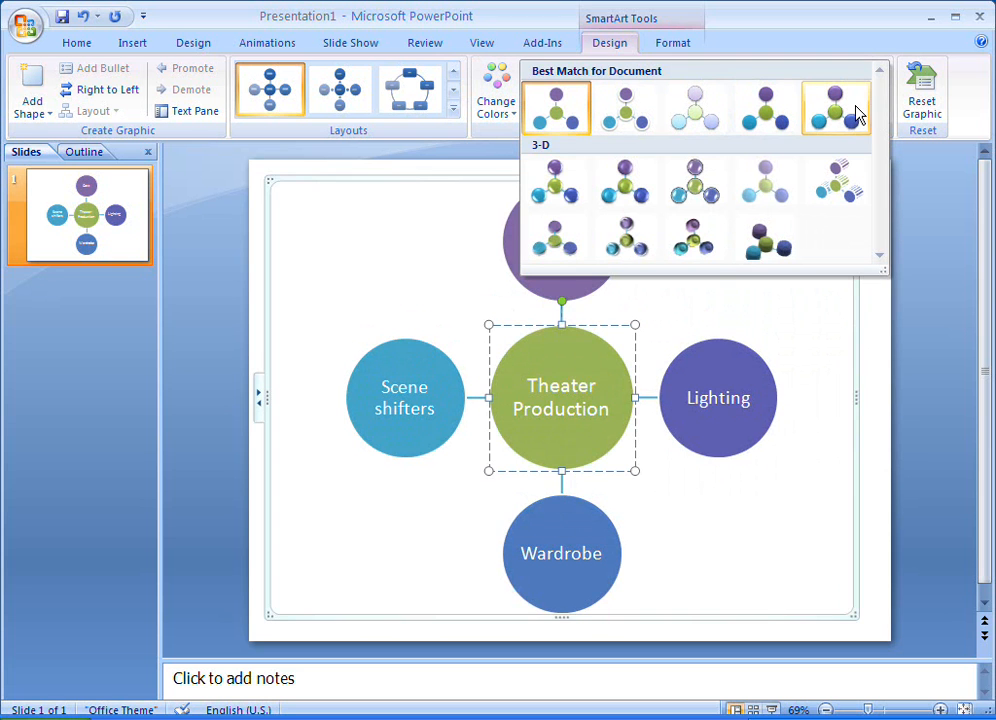
{"action": "left_click", "coordinate": [765, 110]}
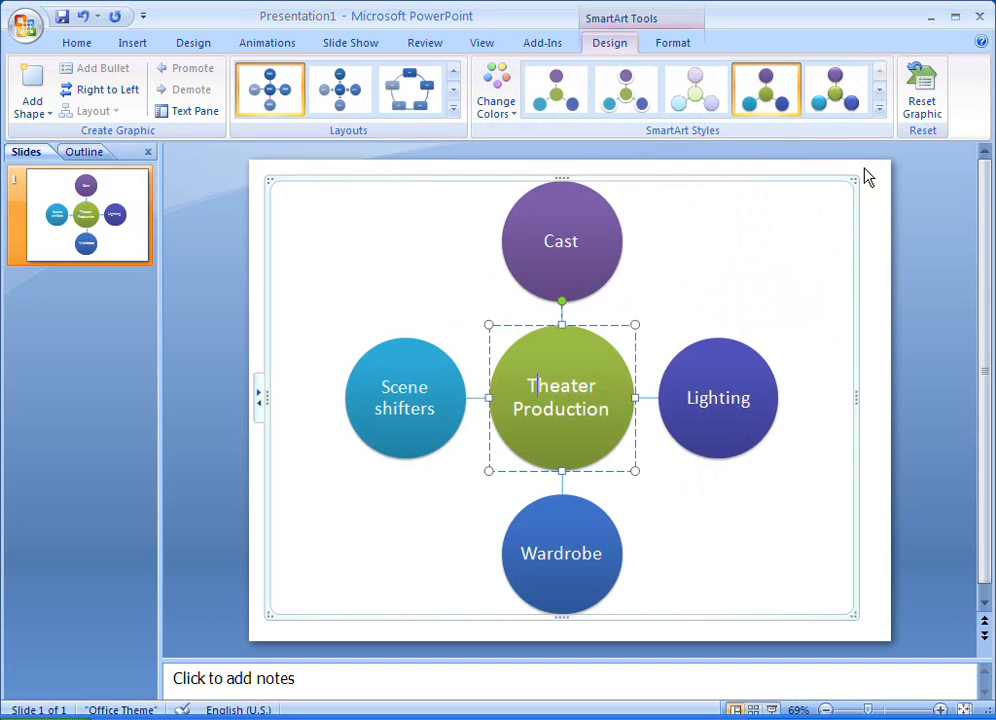
{"action": "left_click", "coordinate": [912, 195]}
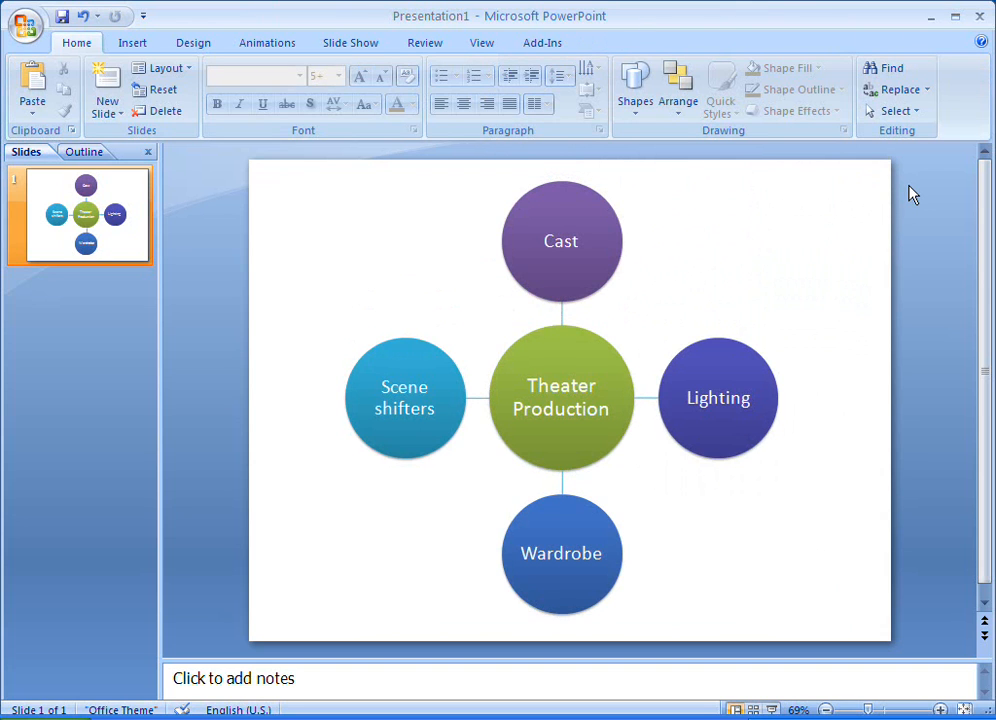